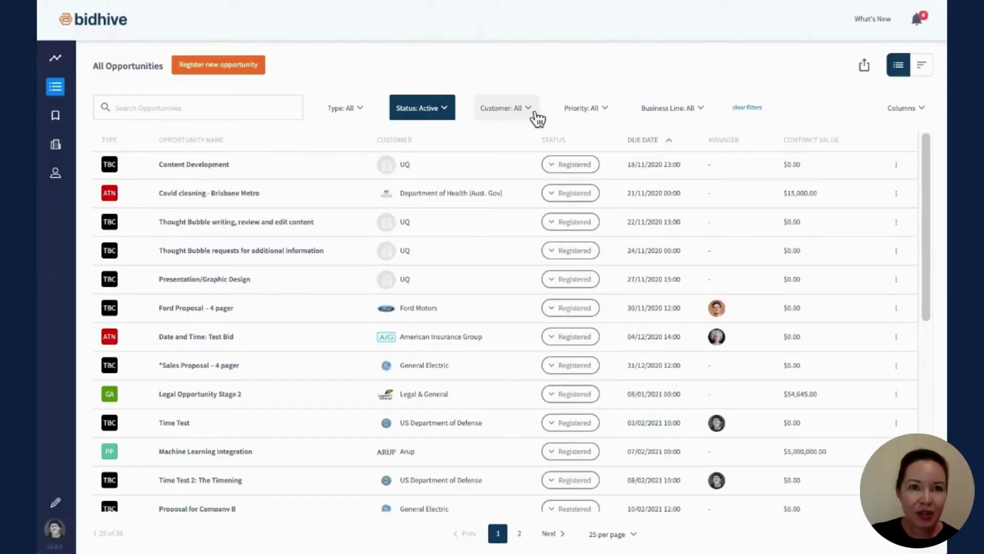
- Filter the opportunities to the customer Boeing Defence and the In Progress status only, excluding Registered
click(533, 112)
click(486, 310)
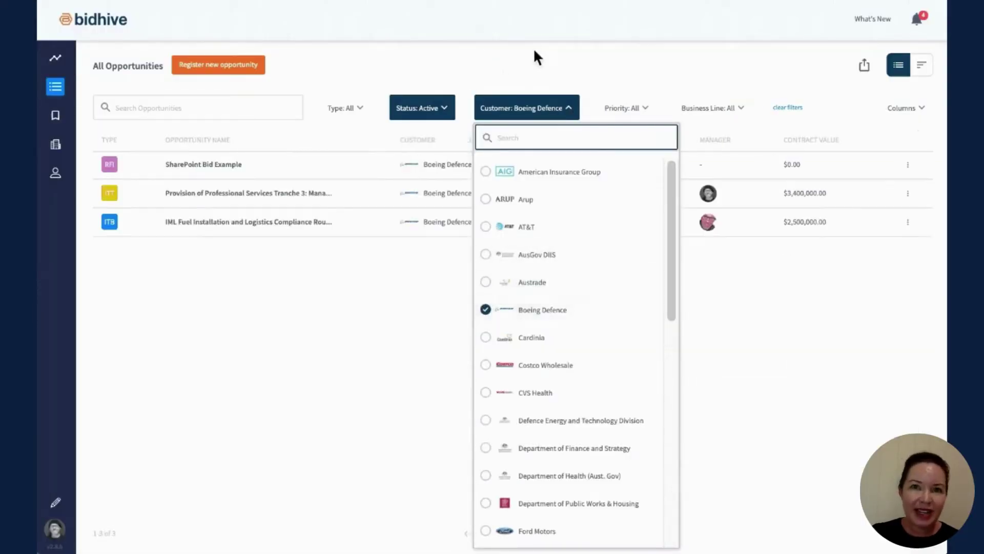
click(533, 48)
click(442, 113)
click(414, 161)
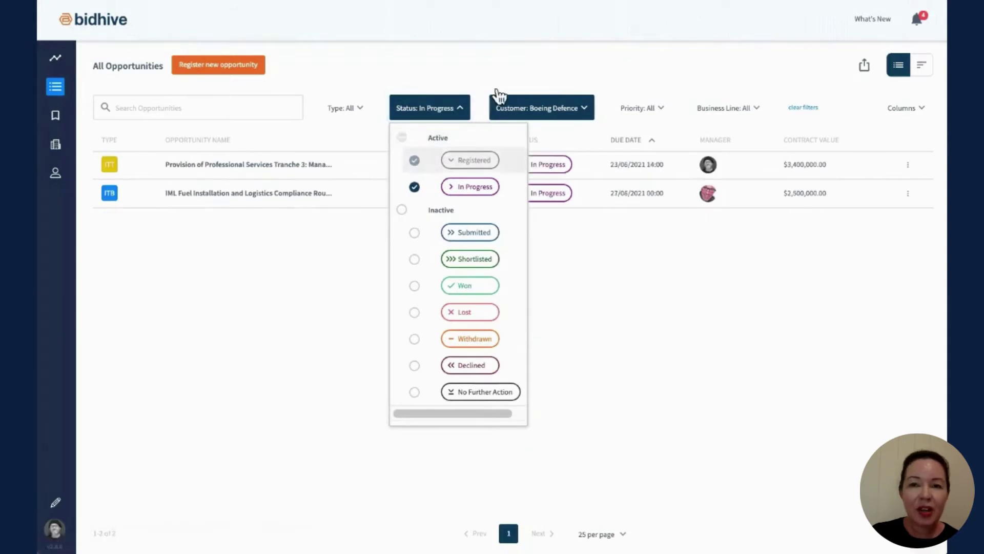
click(788, 49)
- Switch the filtered opportunities to the timeline view and change its time scale from Weekly
click(929, 70)
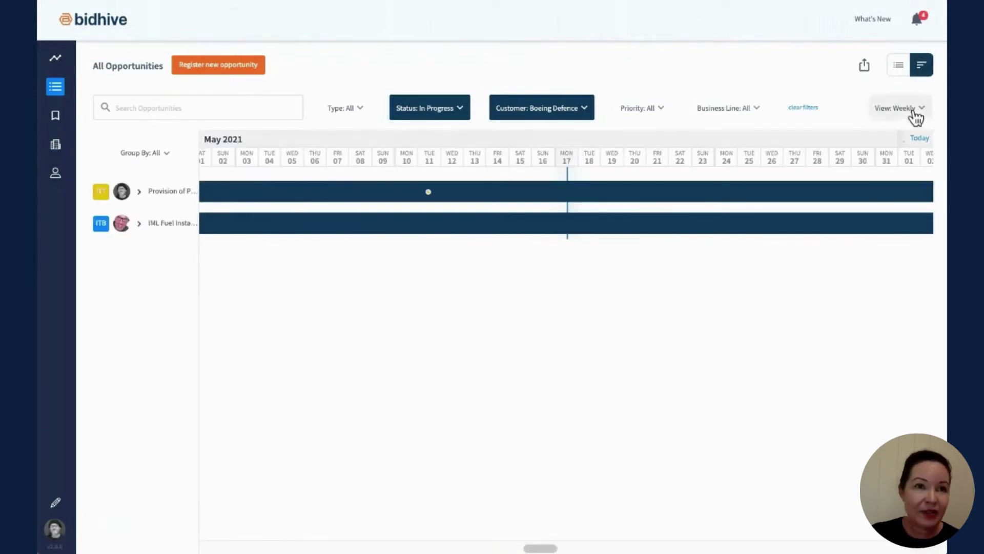
click(915, 110)
click(890, 177)
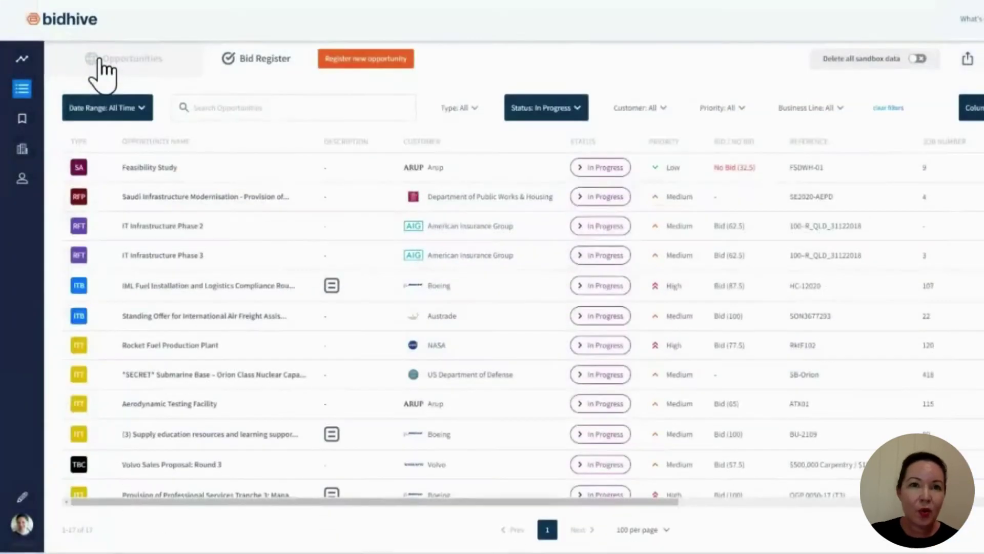
- Try to register the tender Developing a NSW Genomics Pipeline Support Resource from the public tenders list
click(100, 60)
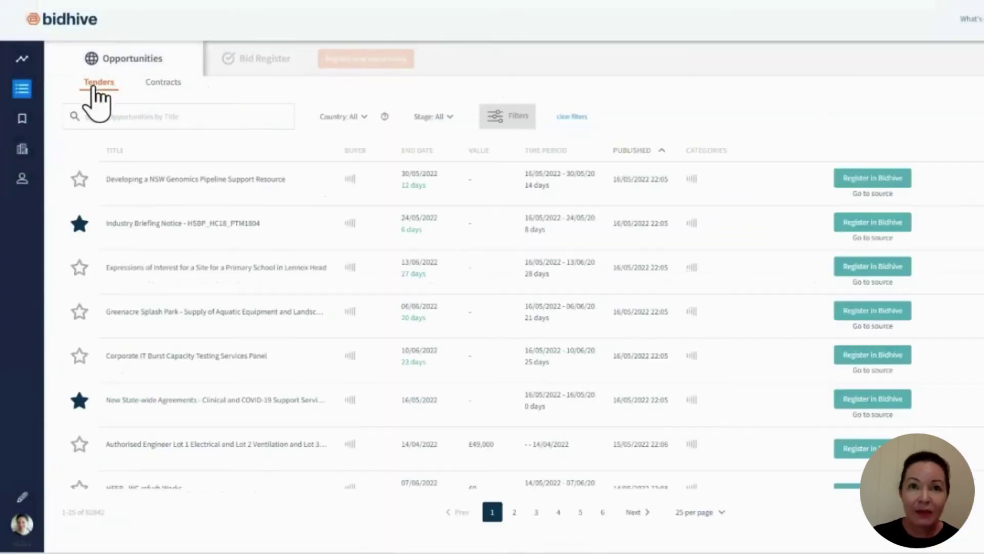
click(874, 178)
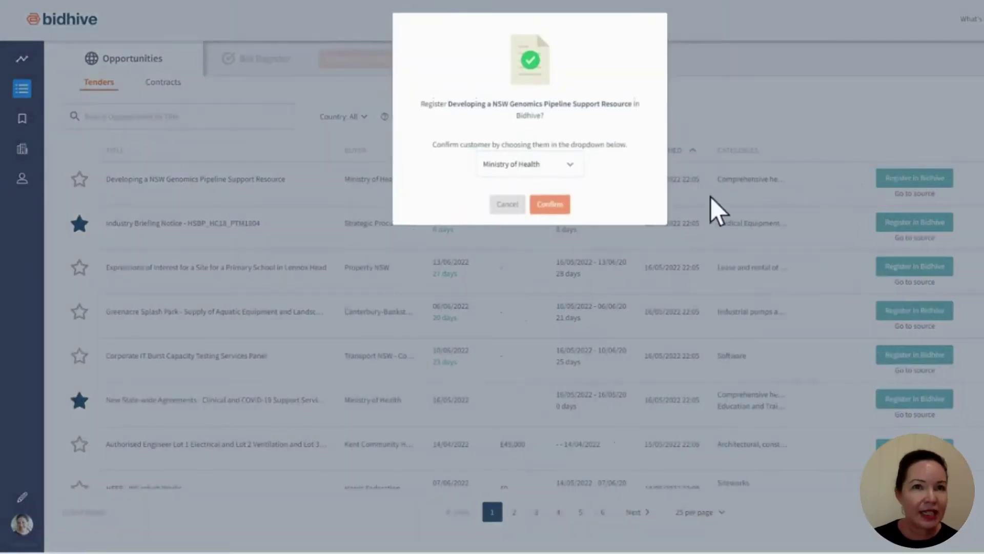
click(511, 205)
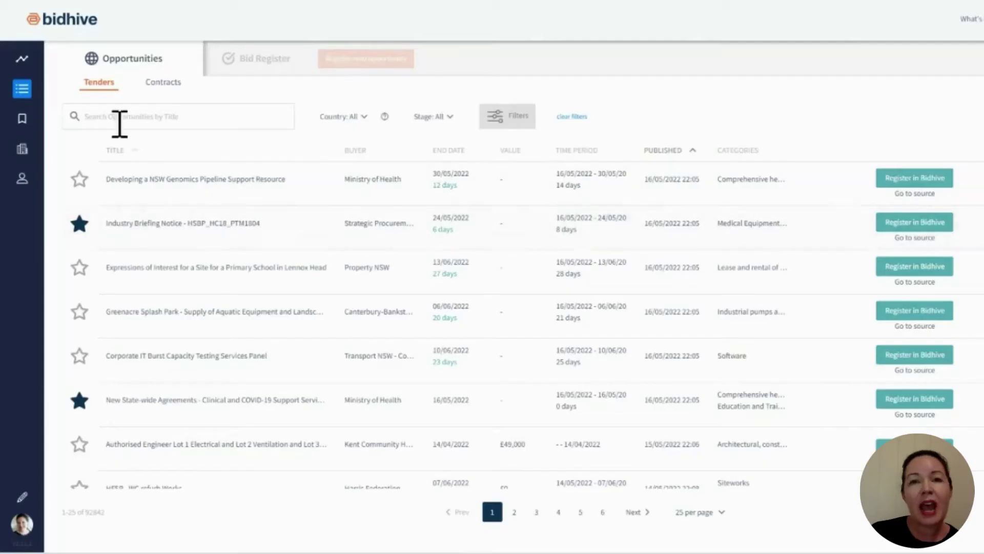
- Start a new opportunity registration from the Bid Register and review the Key Information fields
click(261, 63)
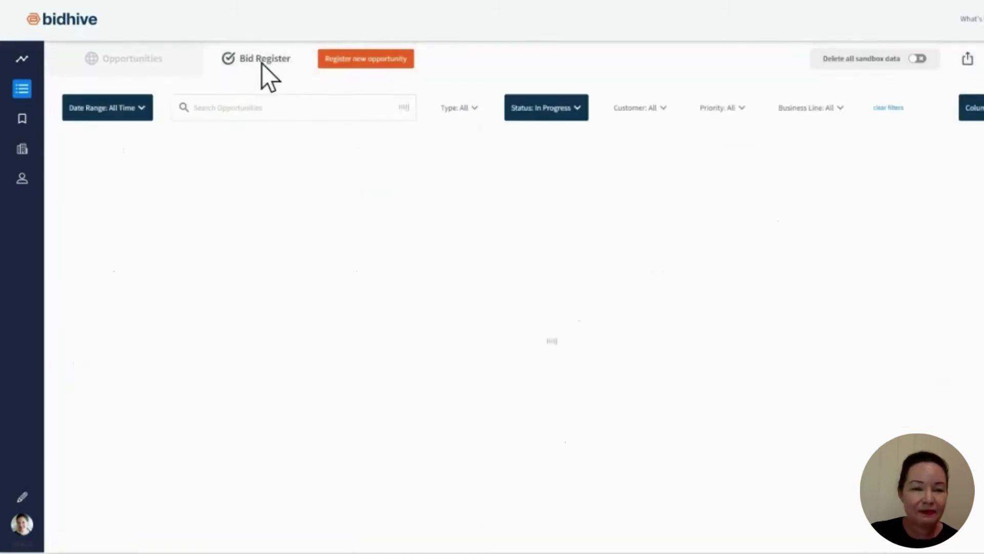
click(353, 61)
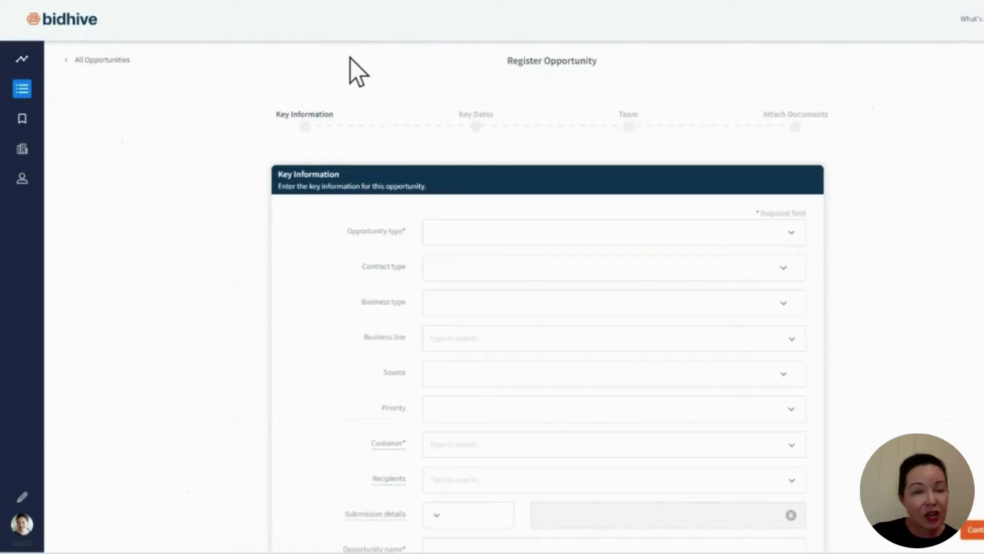
scroll(641, 312, down, 6)
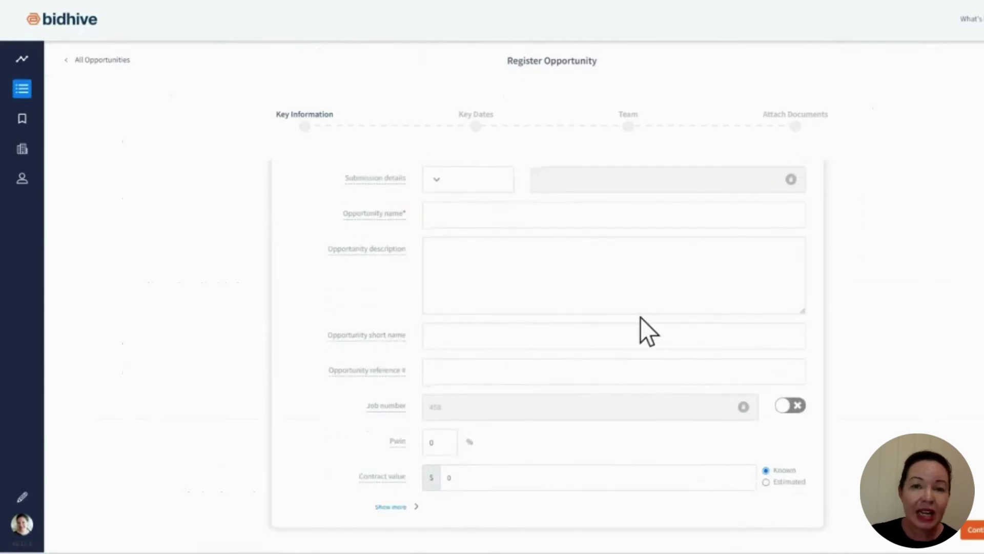
scroll(641, 318, up, 1)
scroll(641, 318, up, 5)
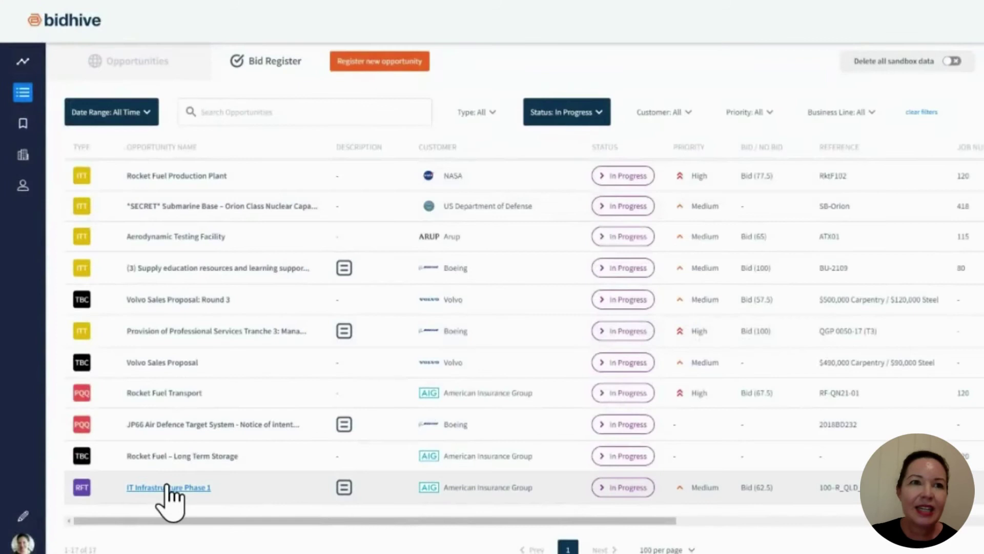
- Open the IT Infrastructure Phase 1 bid and review its summary, including key information and milestones
click(168, 487)
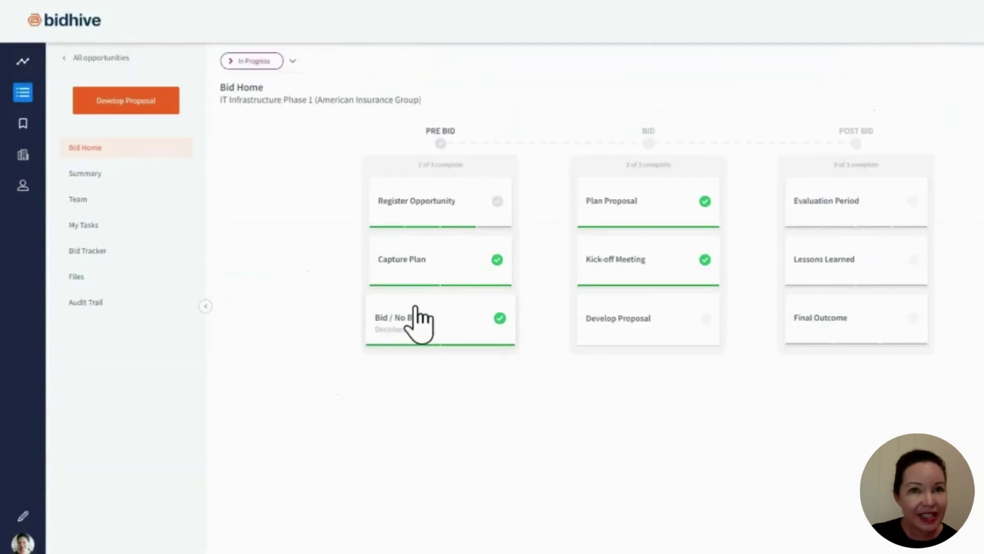
click(97, 177)
scroll(531, 256, down, 10)
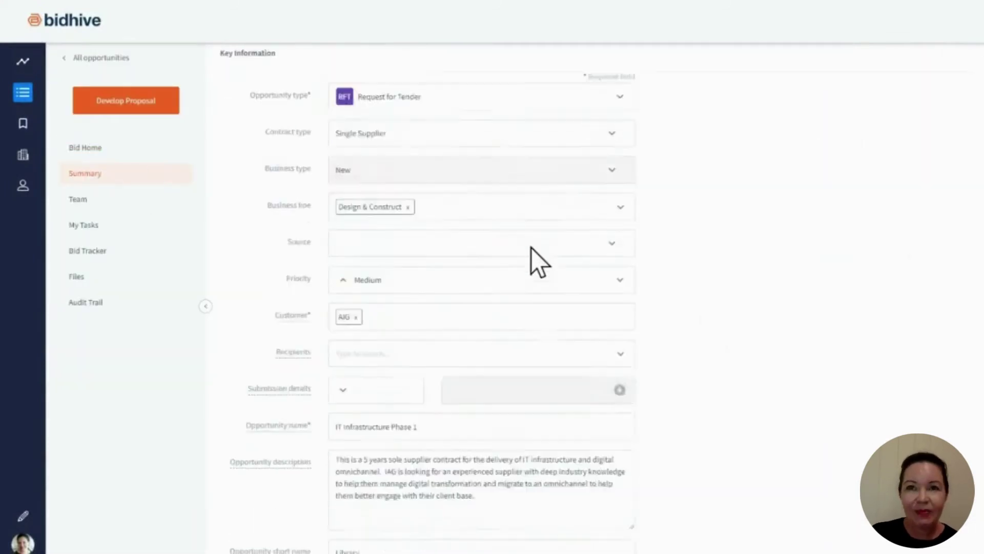
scroll(522, 266, down, 10)
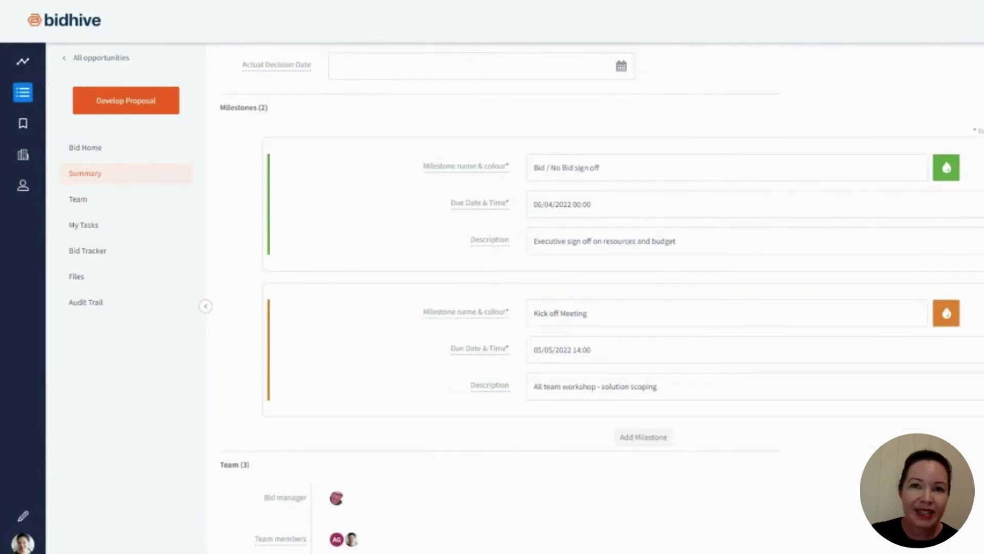
- View the bid's team allocation, and open the American Insurance Group record in the customer list
click(86, 200)
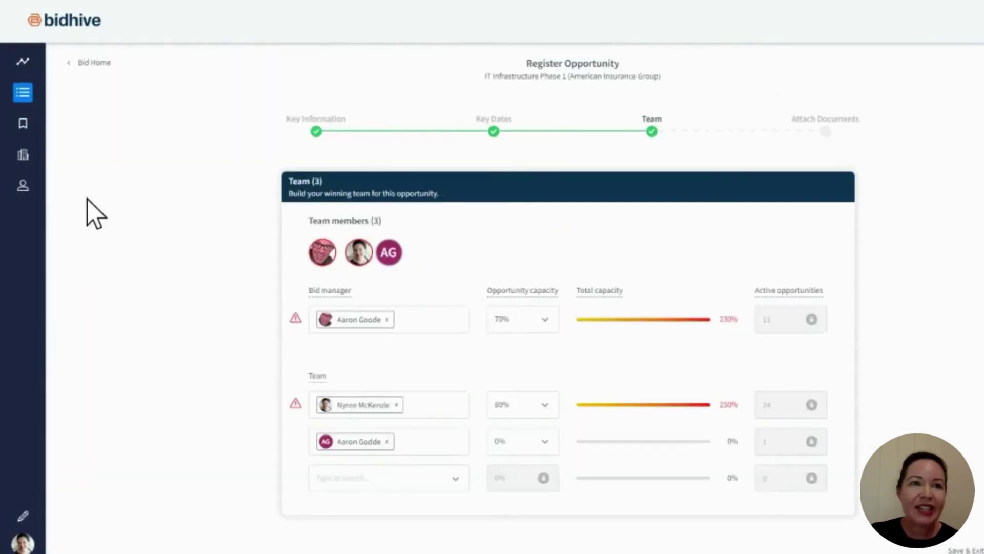
click(94, 62)
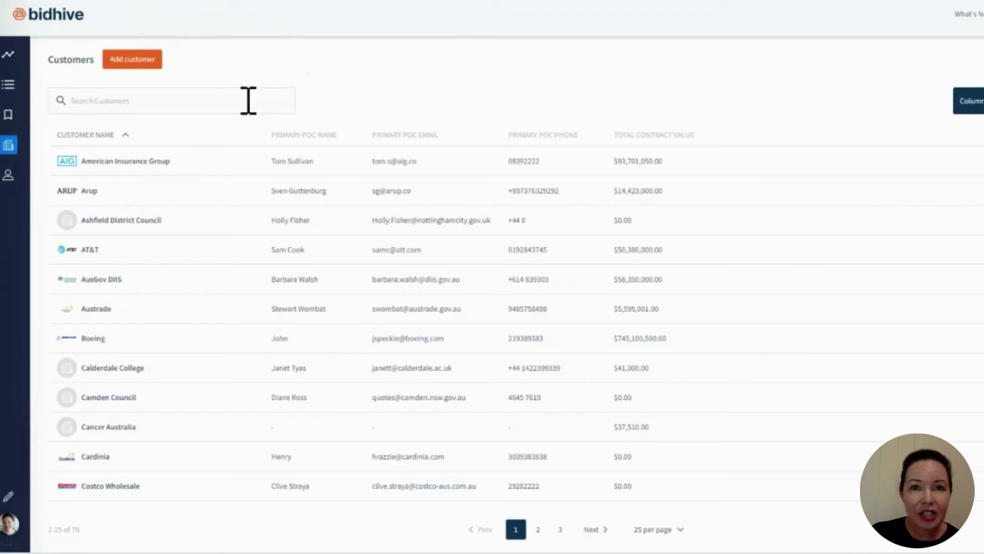
click(127, 161)
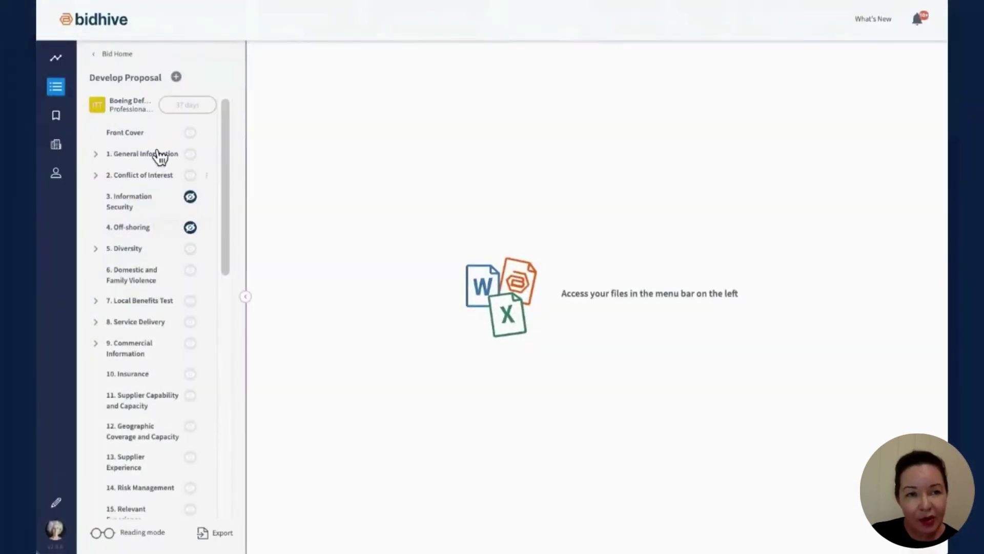
- Open the Boeing Defence proposal's General Information section, and move General Information to In Progress and 5. Diversity to Approved in the Bid Tracker
click(162, 156)
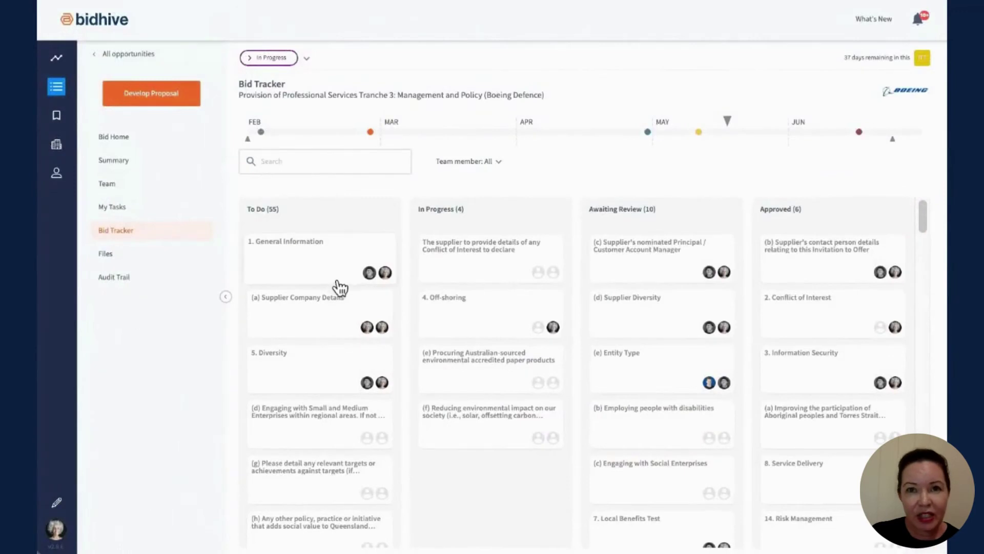
drag(323, 266, 516, 257)
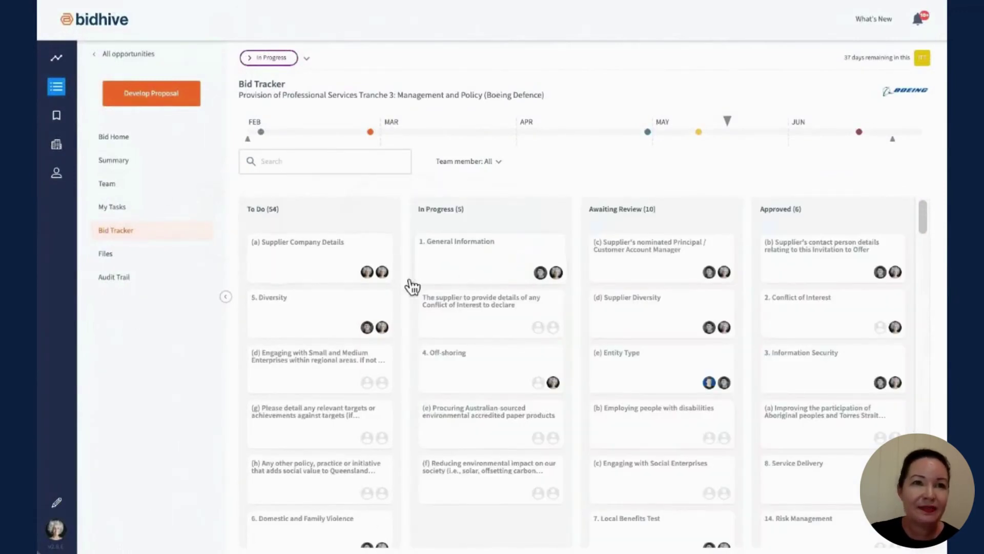
drag(296, 327, 843, 277)
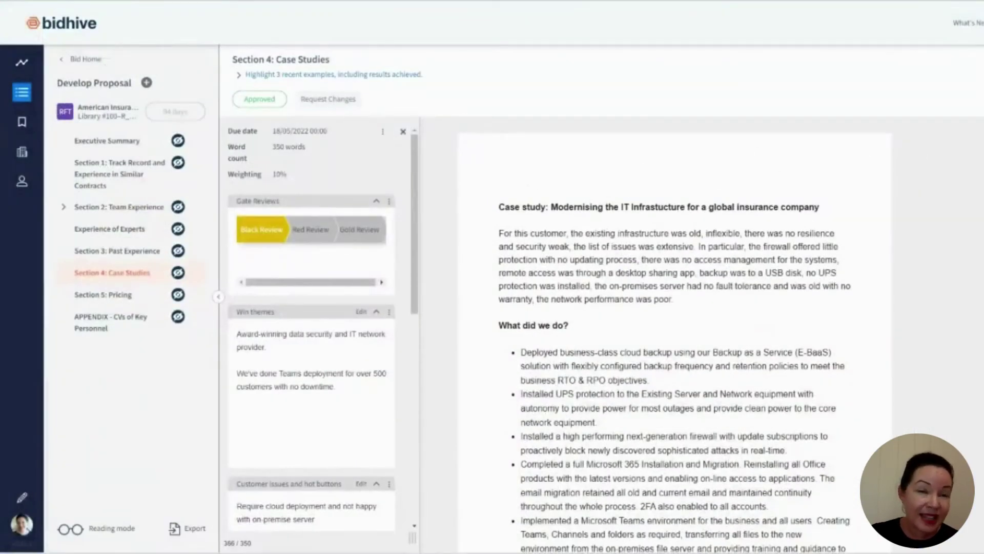
- Open the Section 4: Case Studies text for editing and review its section information, comments and content library
click(633, 303)
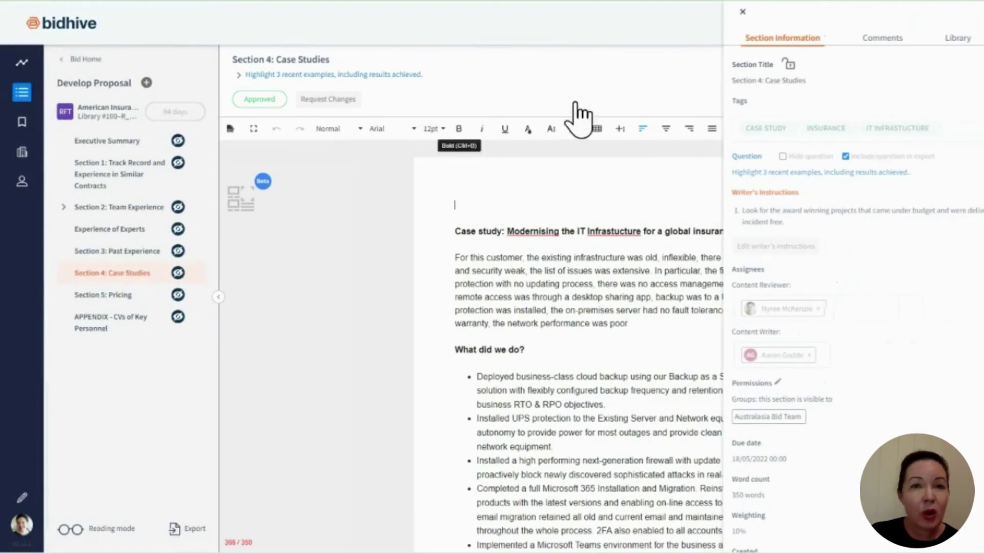
scroll(881, 98, down, 3)
scroll(883, 105, up, 3)
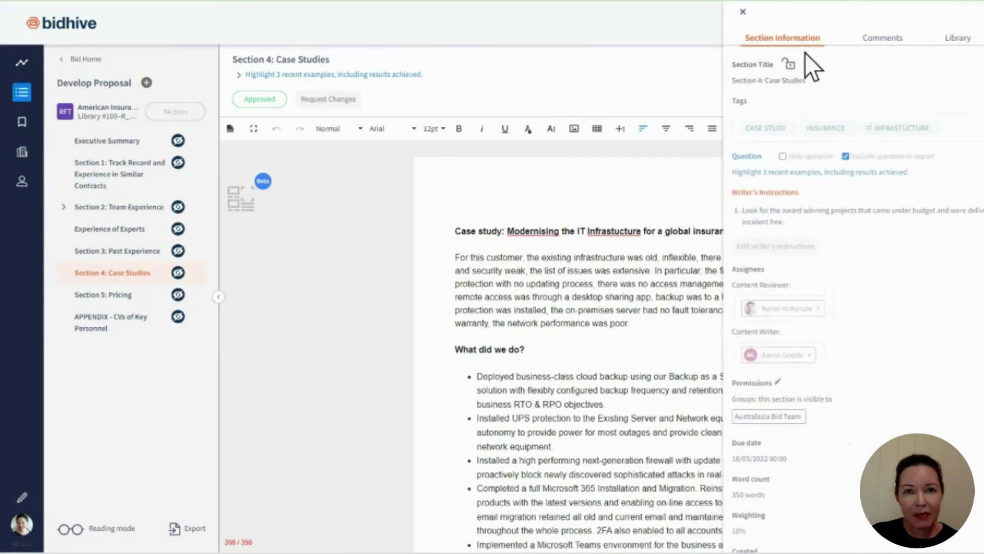
click(898, 41)
click(958, 40)
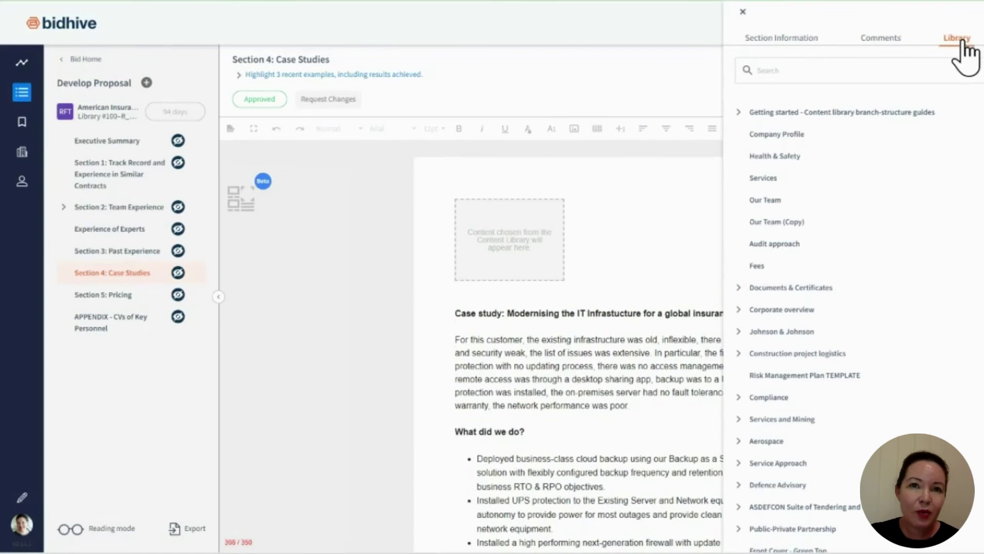
scroll(883, 158, down, 4)
scroll(883, 158, up, 4)
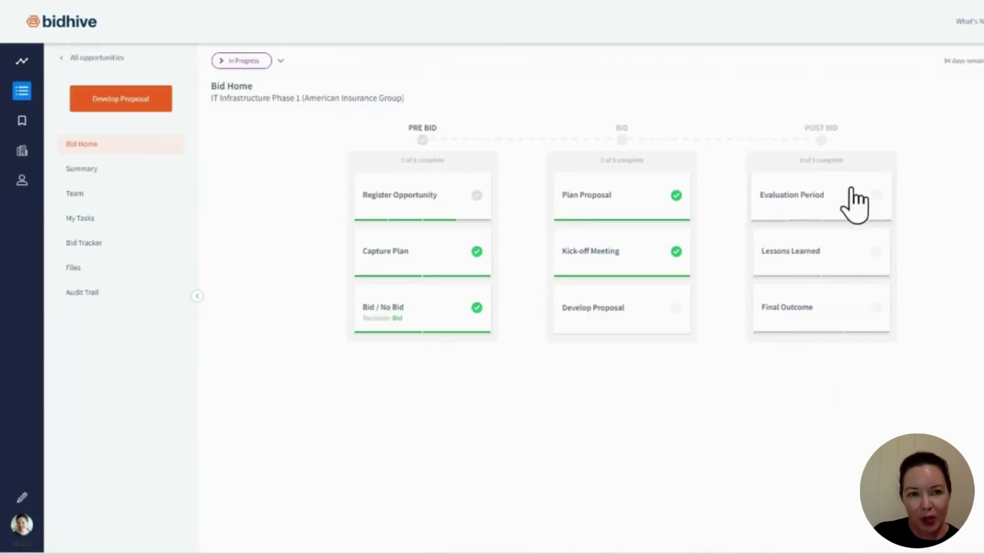
- Review the Lessons Learned post-bid questionnaire of the IT Infrastructure Phase 1 bid and return to Bid Home
click(803, 252)
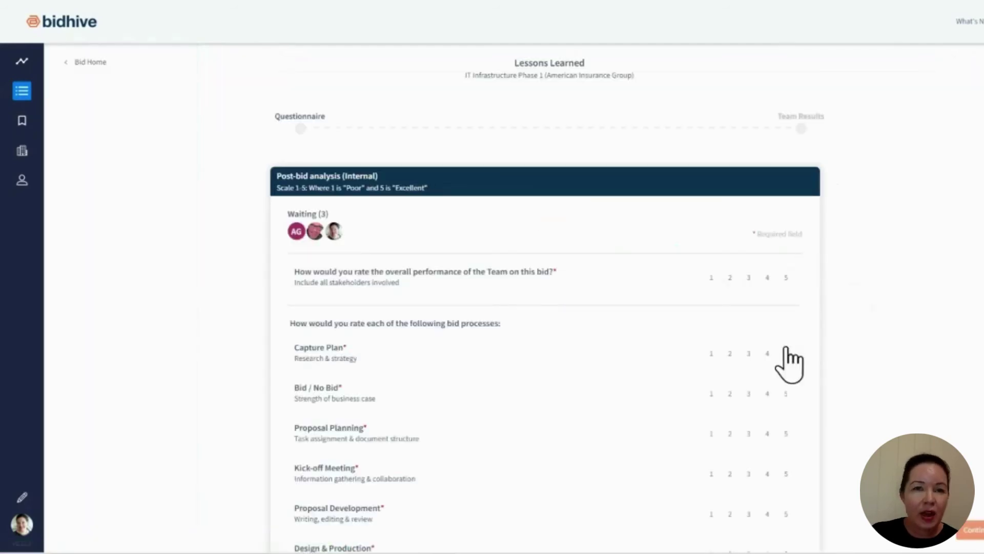
scroll(790, 361, down, 5)
scroll(790, 366, up, 5)
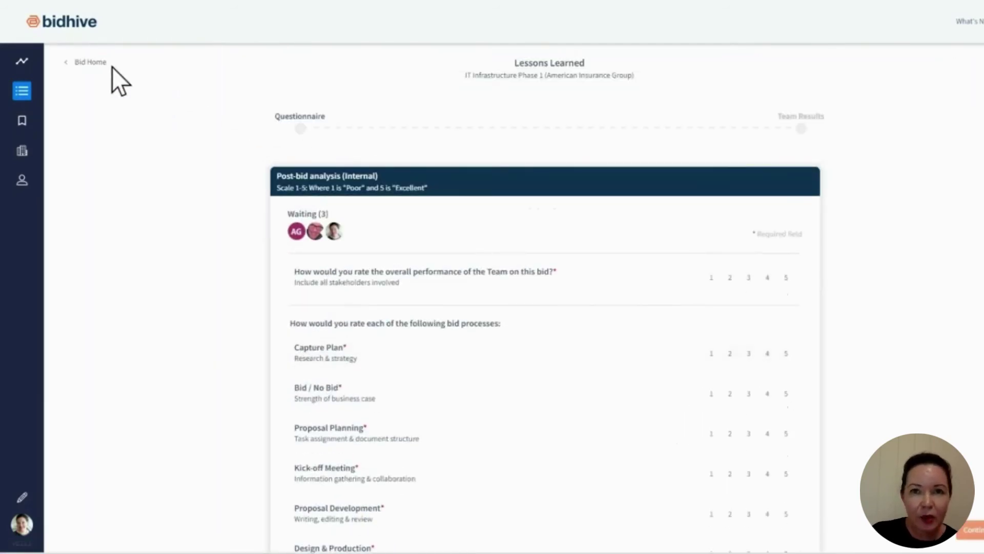
click(95, 63)
- Set the Final Outcome of the IT Infrastructure Phase 1 bid to Won
click(795, 315)
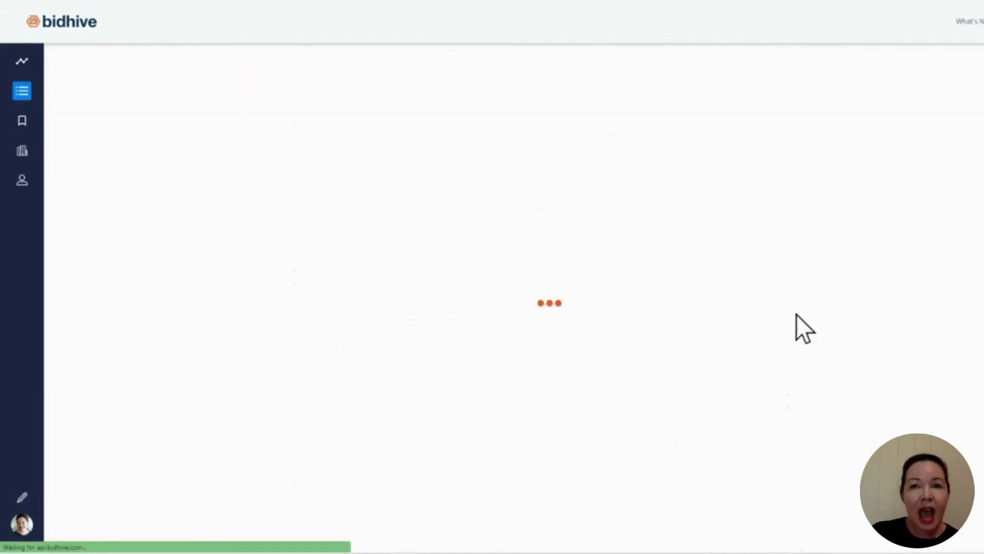
click(746, 234)
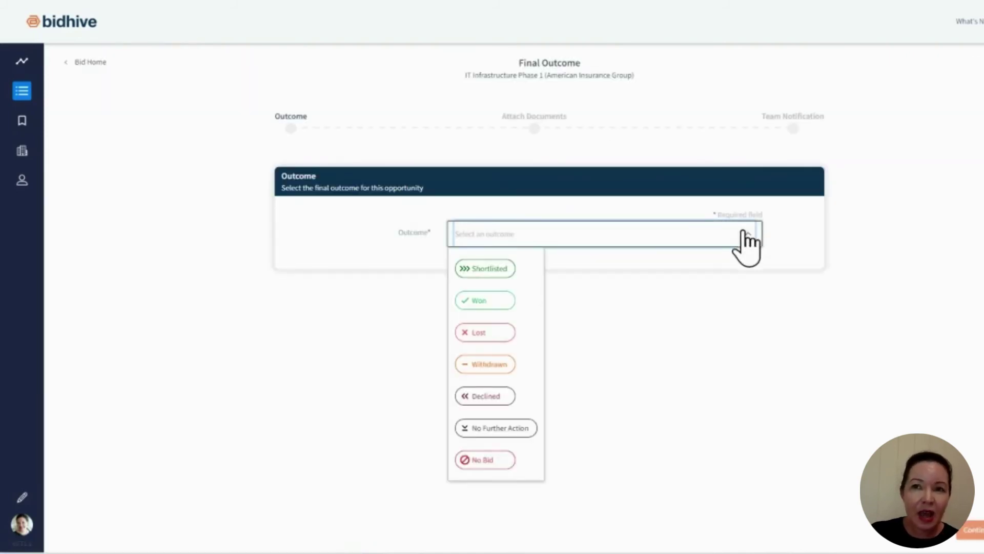
click(484, 300)
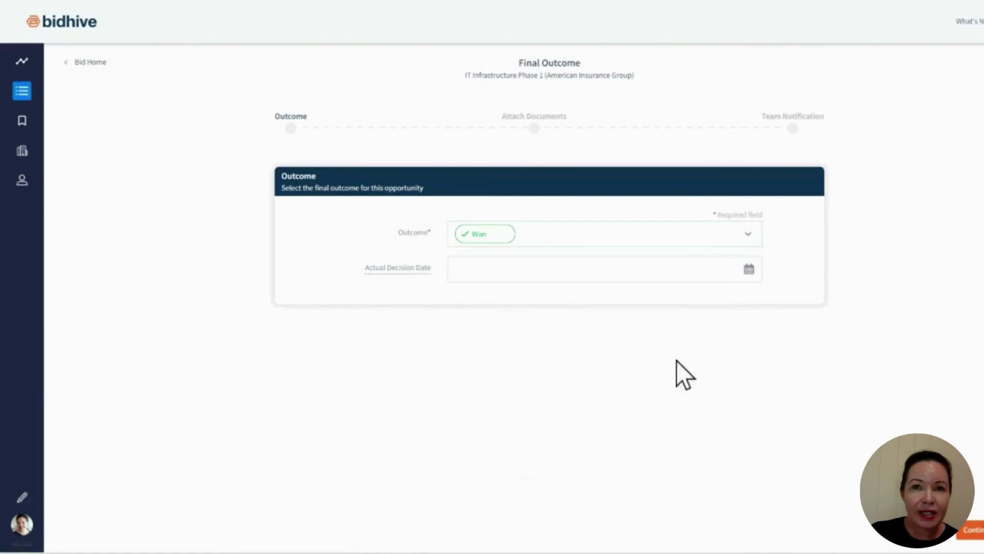
- Open the analytics dashboard and view the options of its Customer and Business Line filters
click(21, 61)
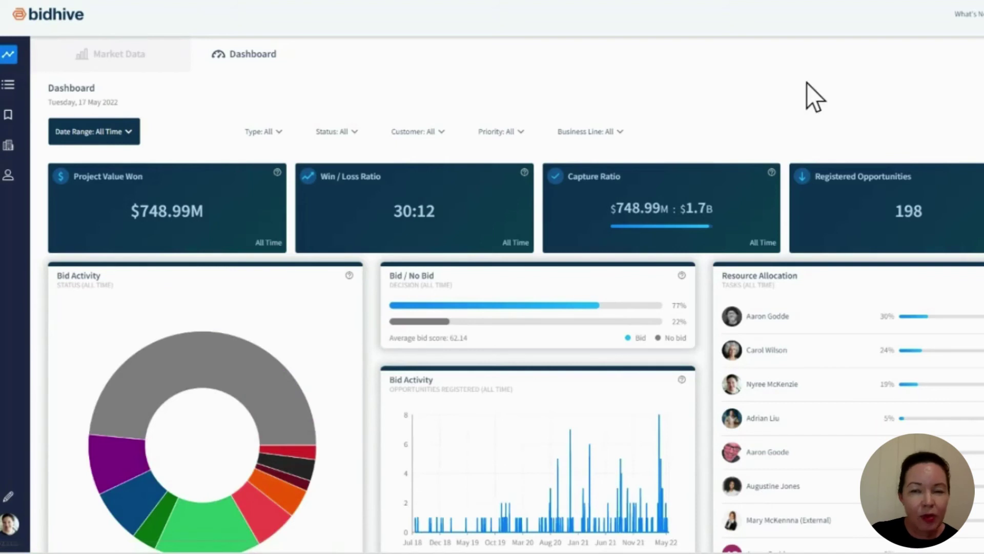
click(442, 132)
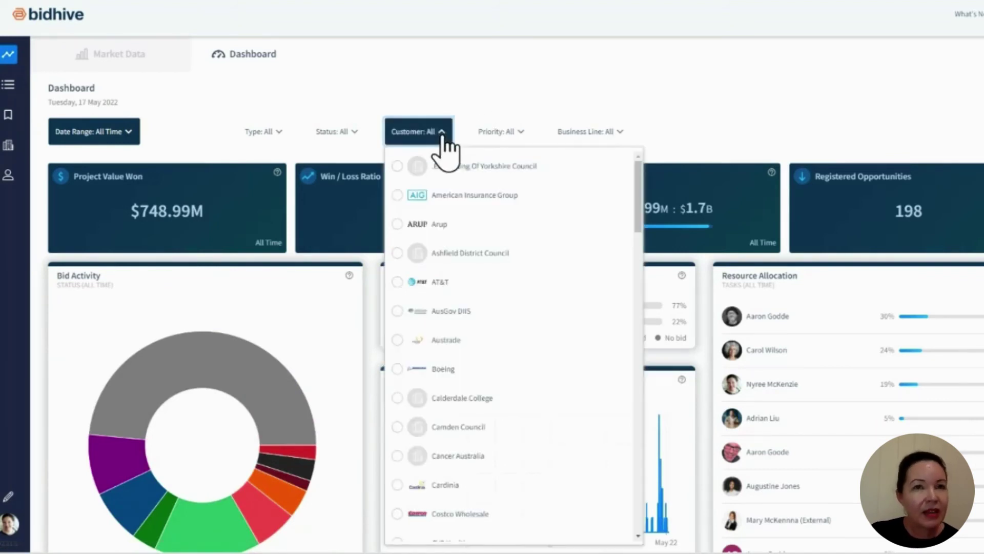
click(442, 135)
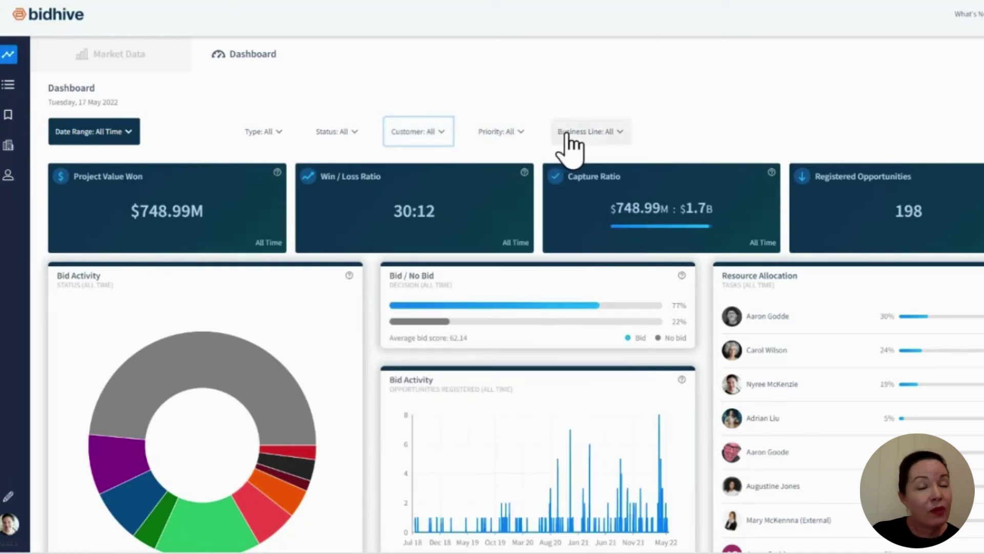
click(619, 135)
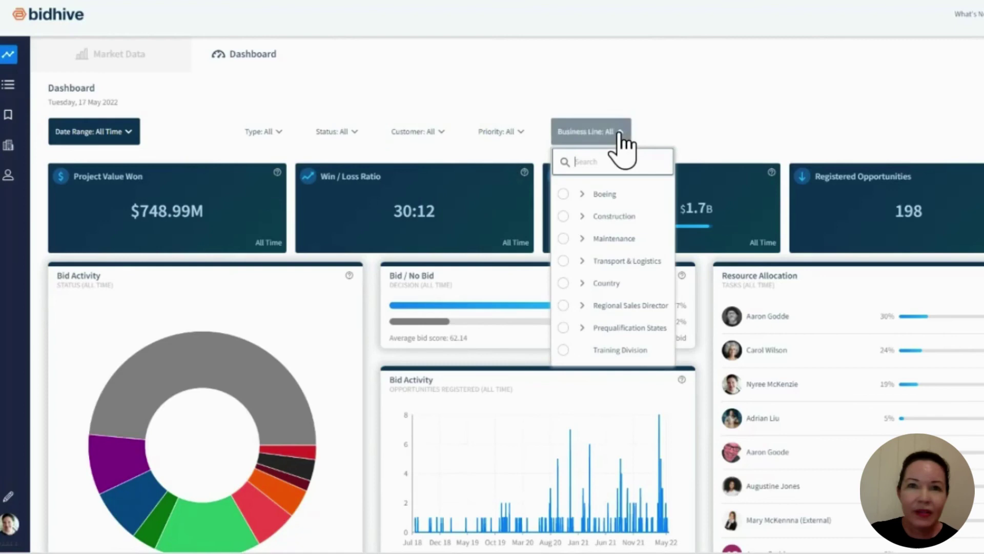
click(621, 133)
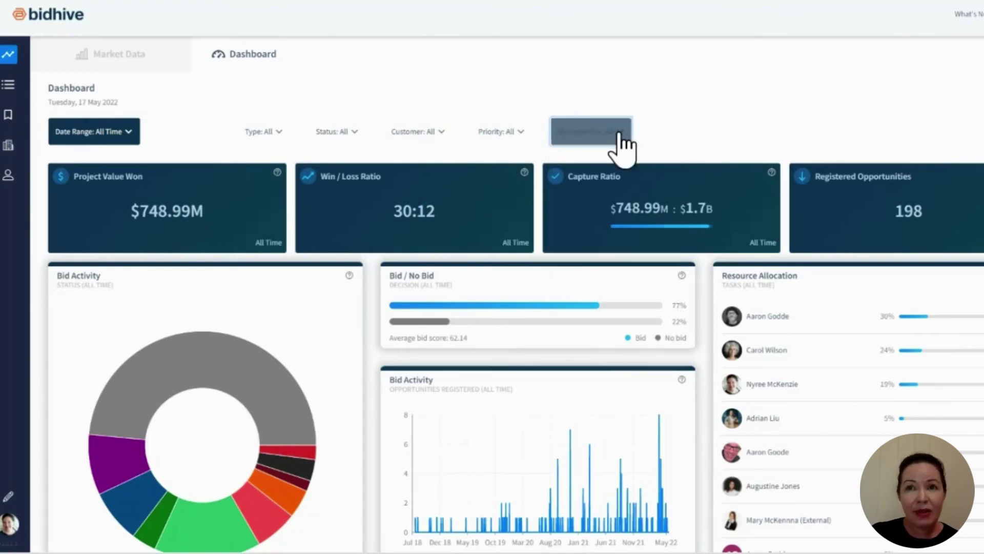
- Review the dashboard's bid activity, top customers and resource allocation charts
scroll(798, 93, down, 1)
scroll(800, 91, down, 6)
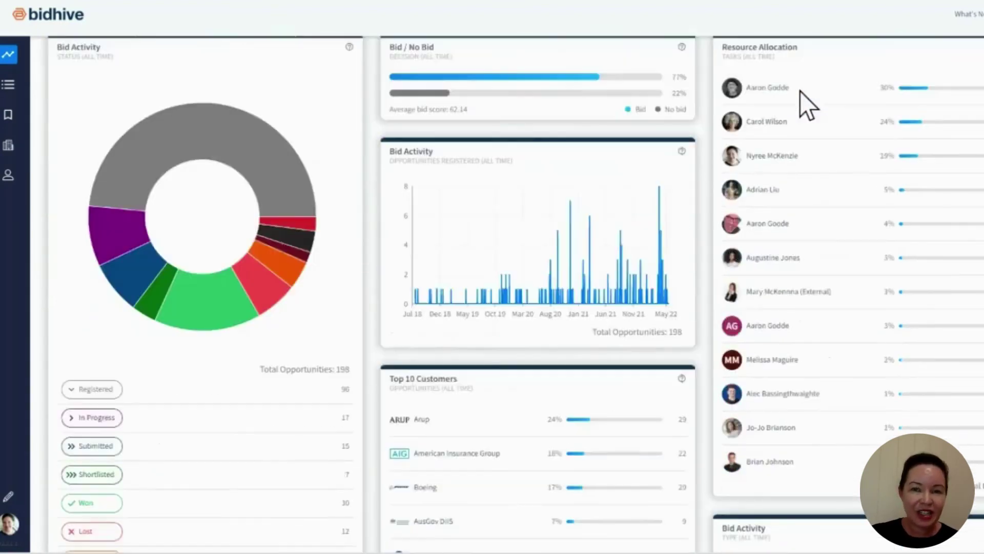
scroll(801, 94, down, 5)
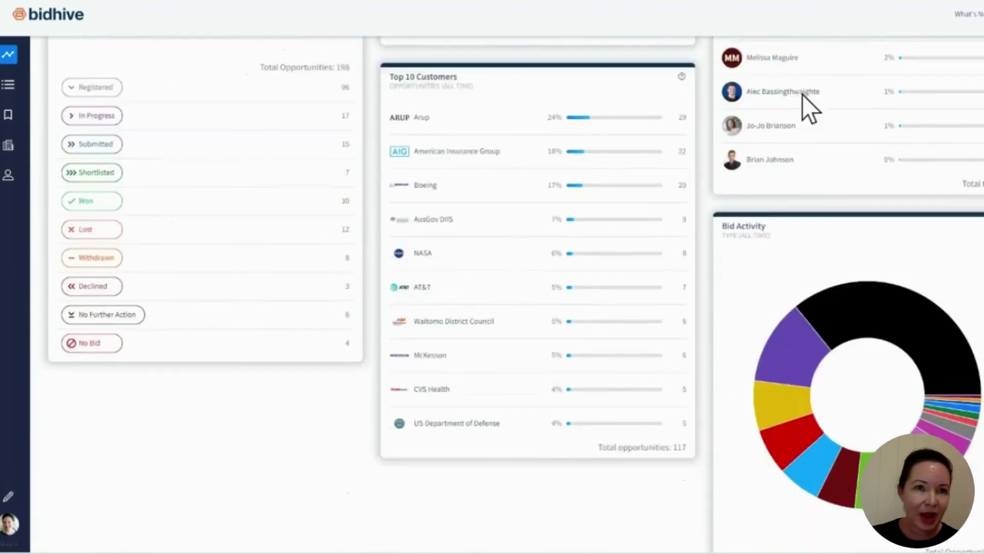
scroll(802, 94, up, 5)
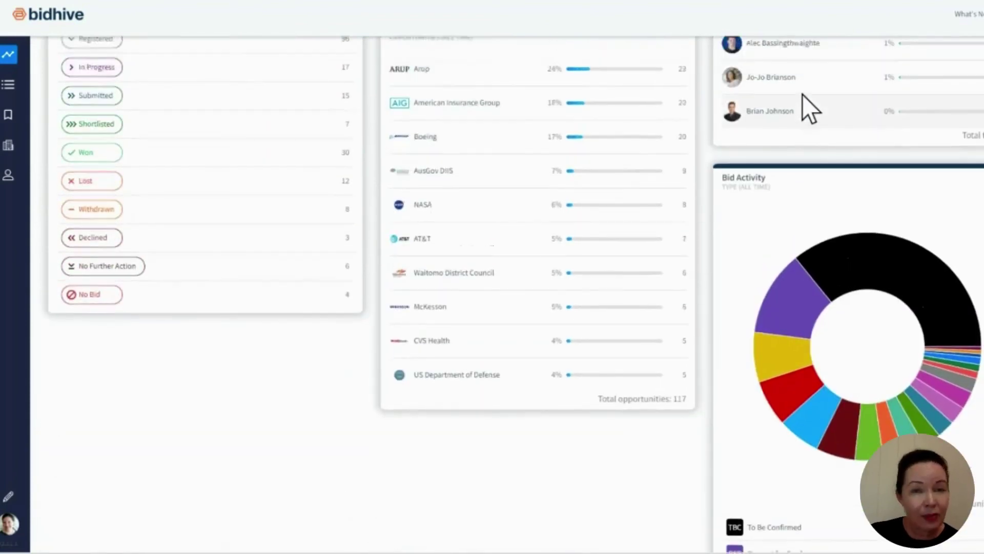
scroll(802, 97, up, 4)
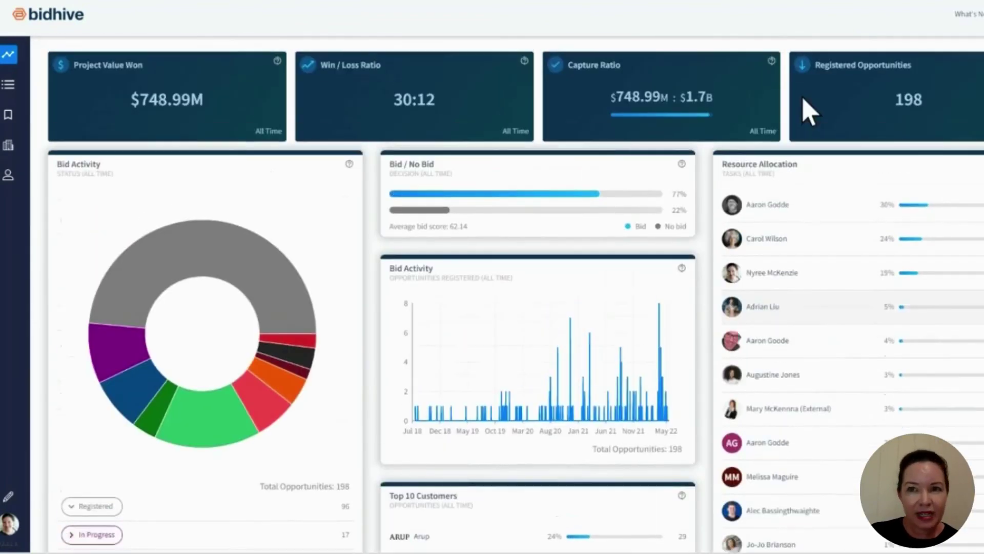
scroll(803, 100, up, 2)
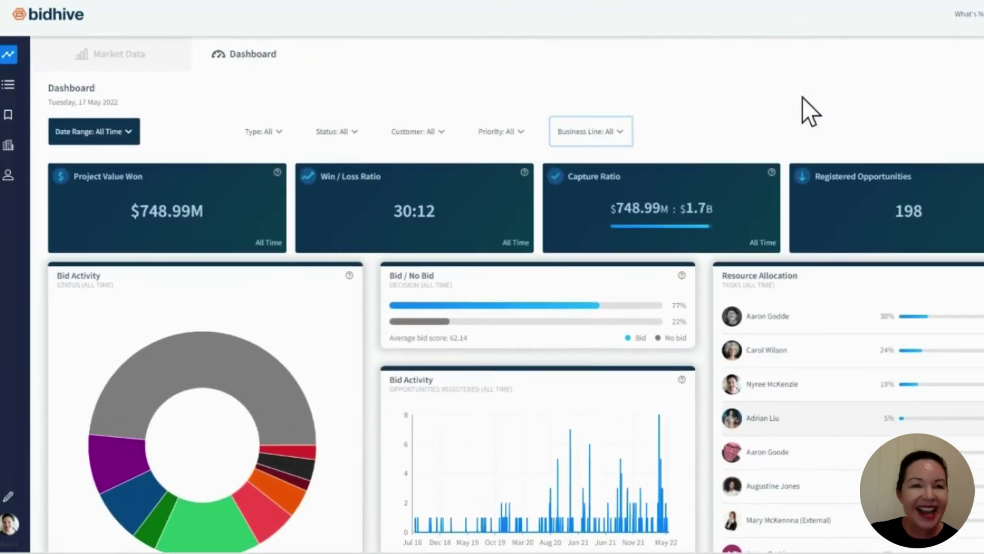